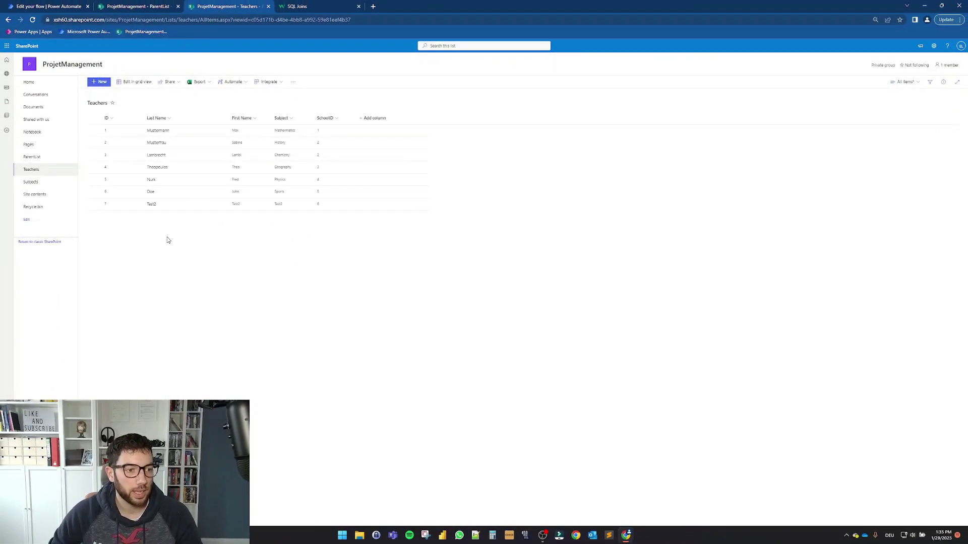
Step: Compare the ParentList schools with the Teachers list by switching between the two lists several times
left_click(141, 6)
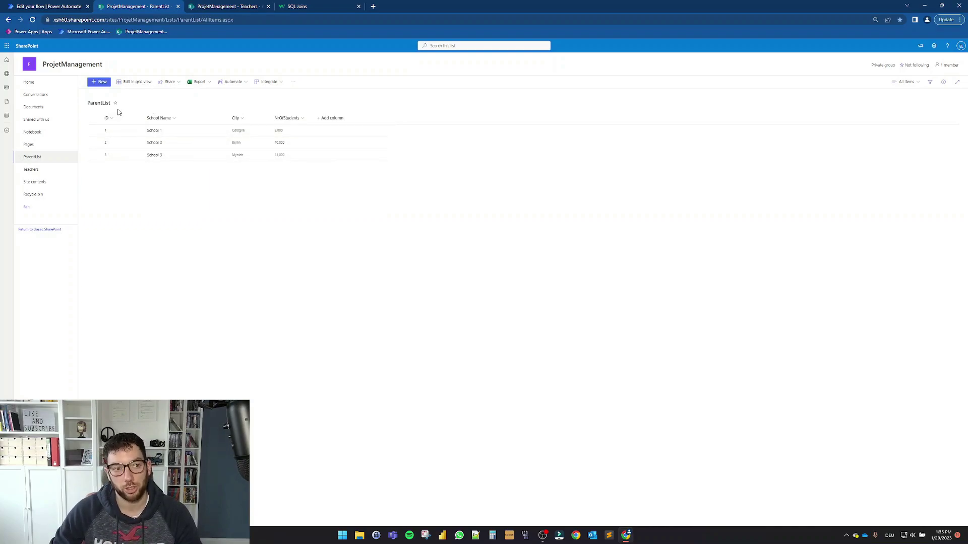
left_click(221, 8)
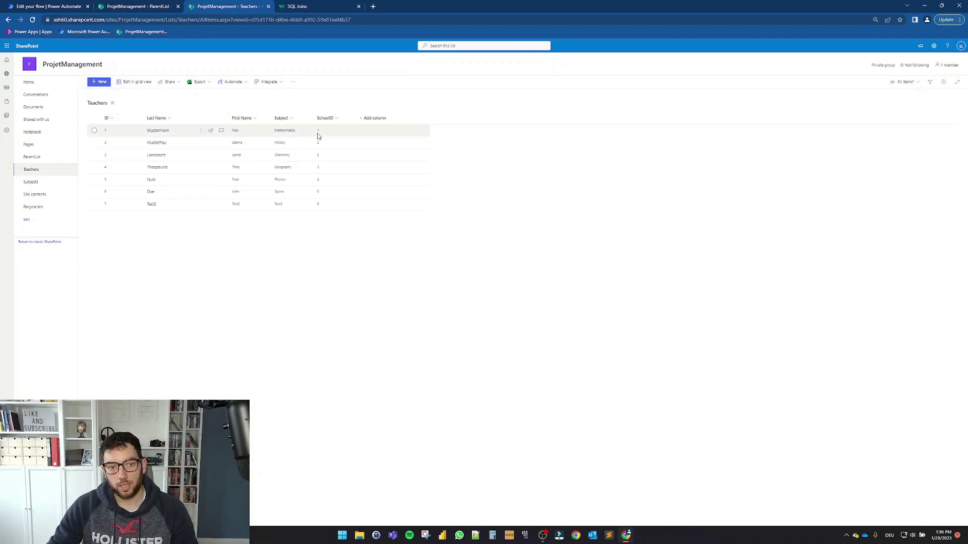
key("ctrl+shift+Tab")
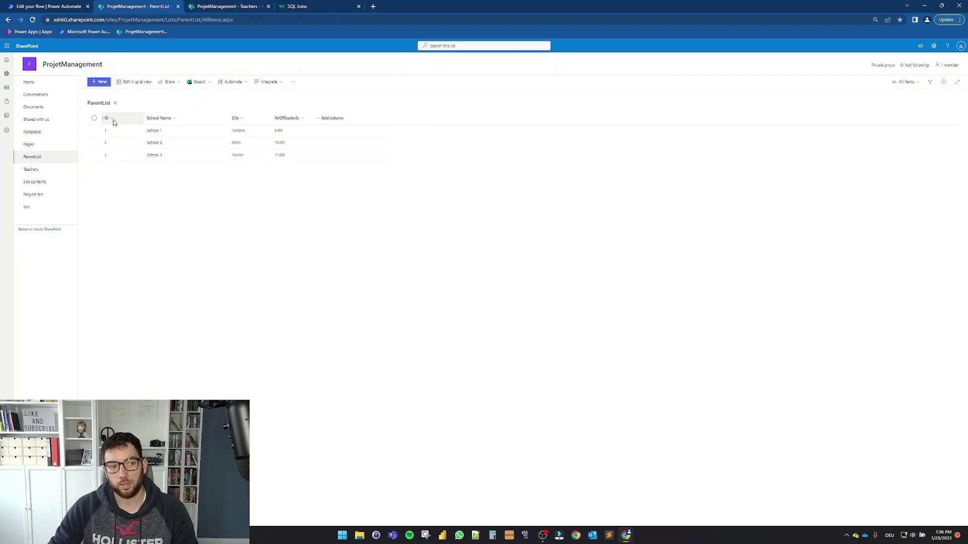
left_click(244, 6)
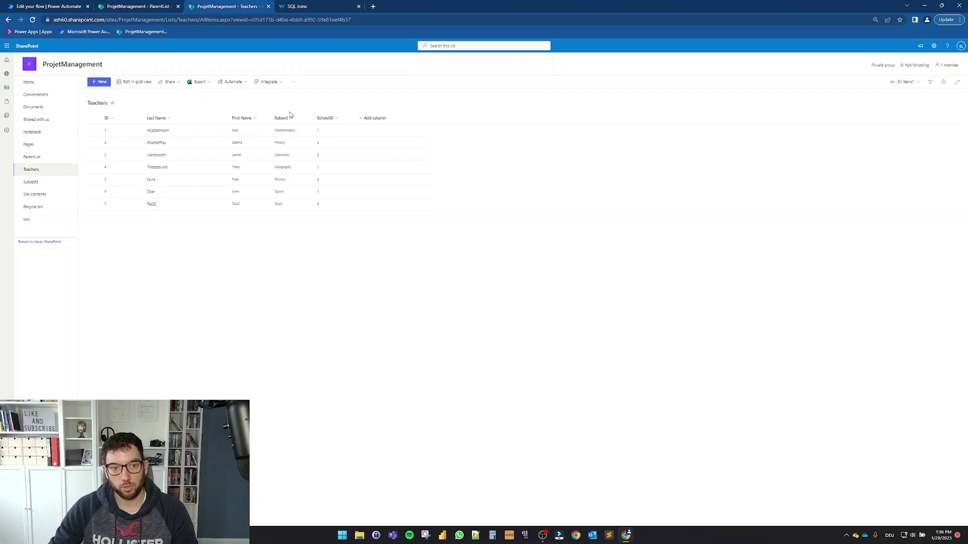
left_click(155, 3)
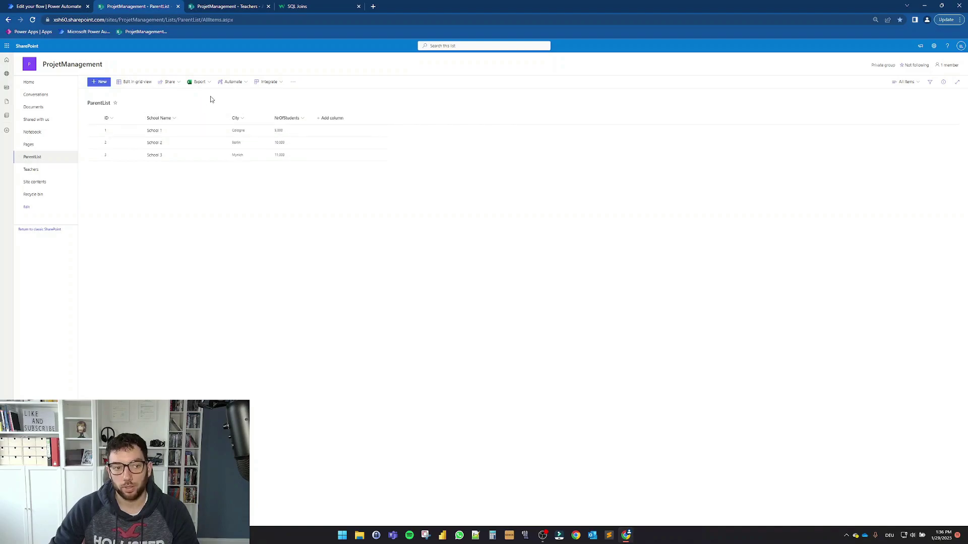
left_click(223, 6)
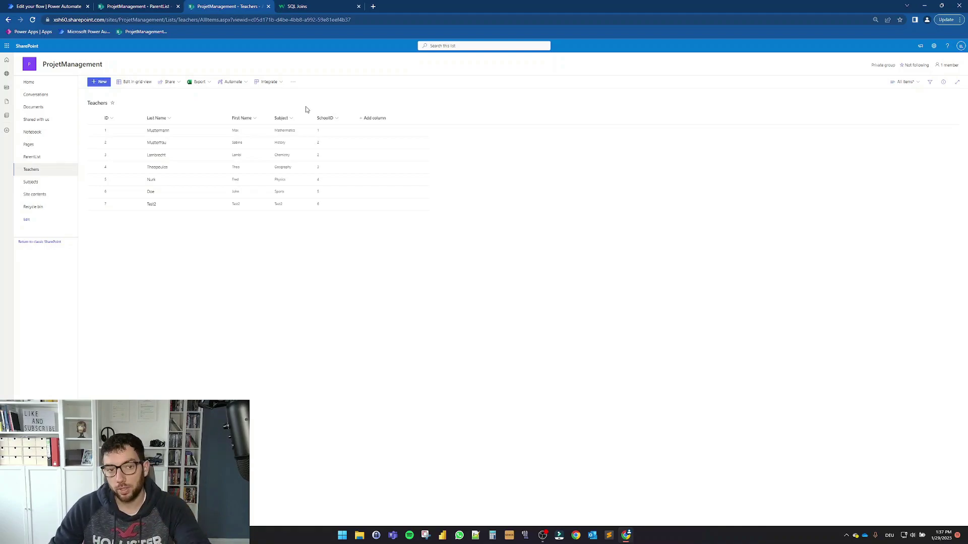
Step: Filter the Teachers list on SchoolID values 1, 2 and 3, leaving four teachers
left_click(338, 119)
left_click(352, 149)
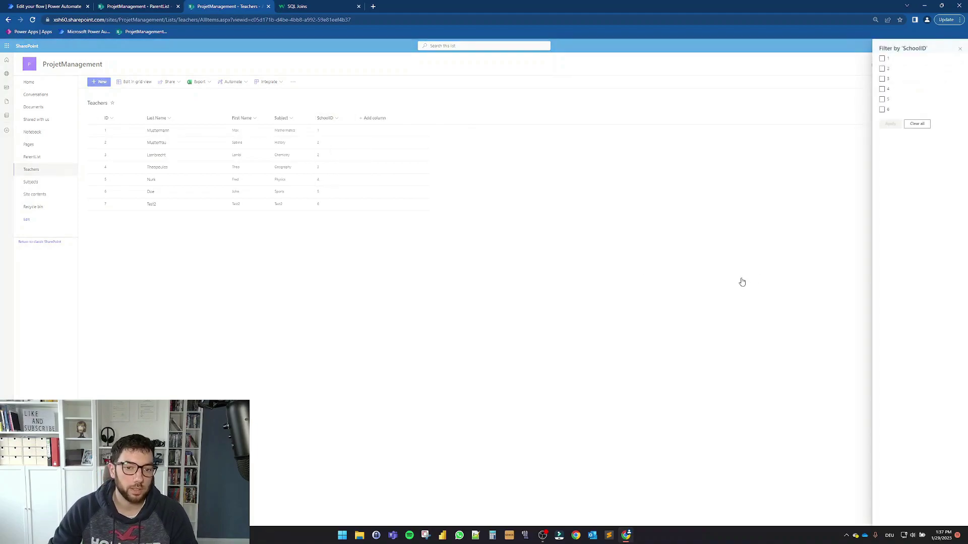
left_click(881, 59)
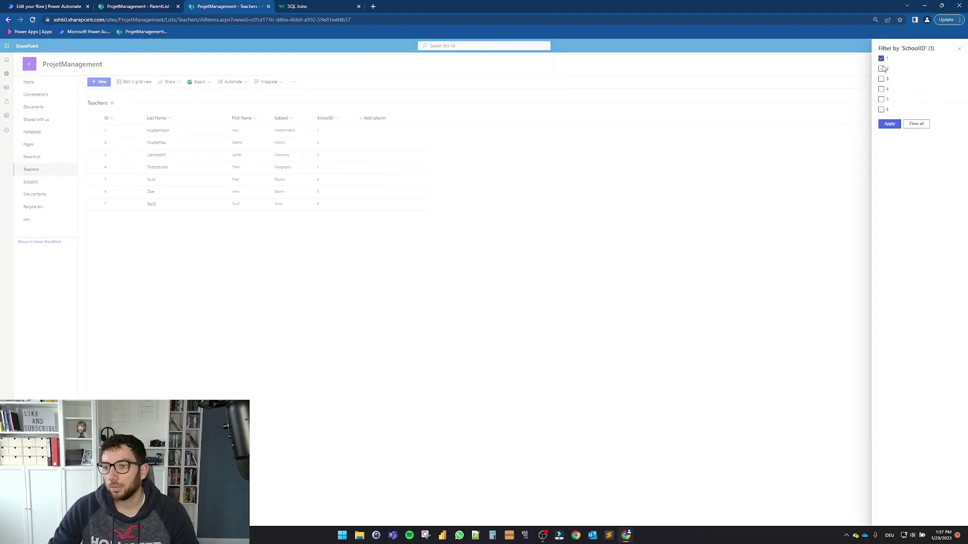
left_click(882, 79)
left_click(889, 124)
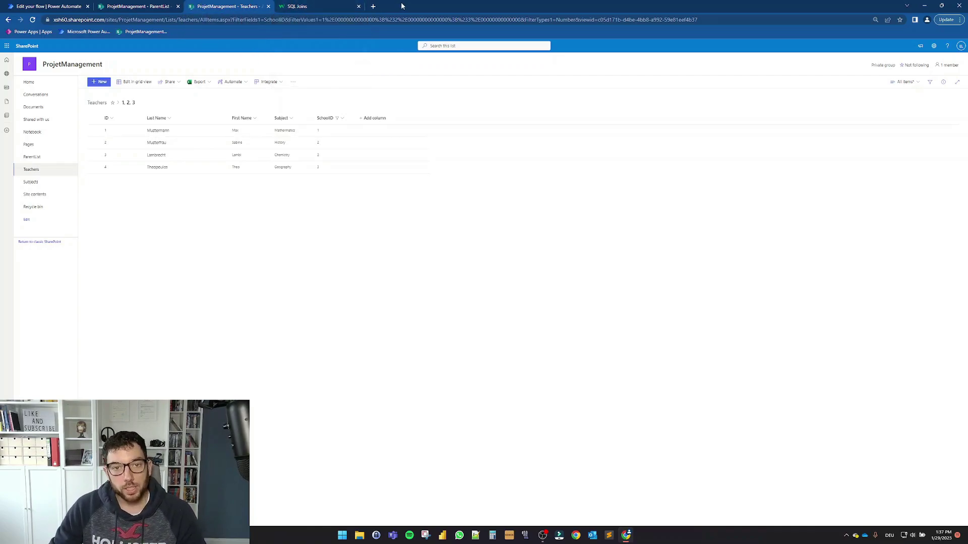
Step: View the W3Schools SQL Joins page down to the INNER, LEFT, RIGHT and FULL OUTER join types
left_click(325, 6)
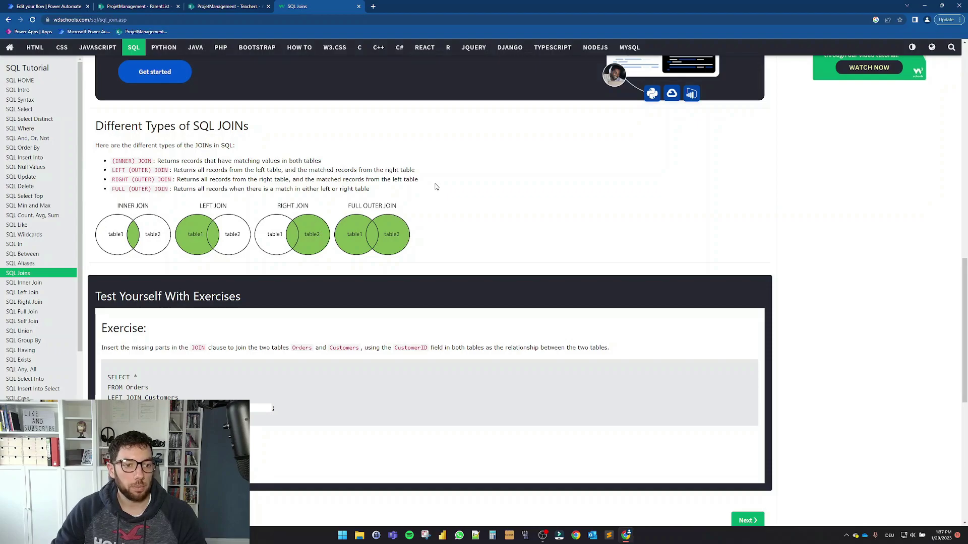
scroll(436, 186, "down", 1)
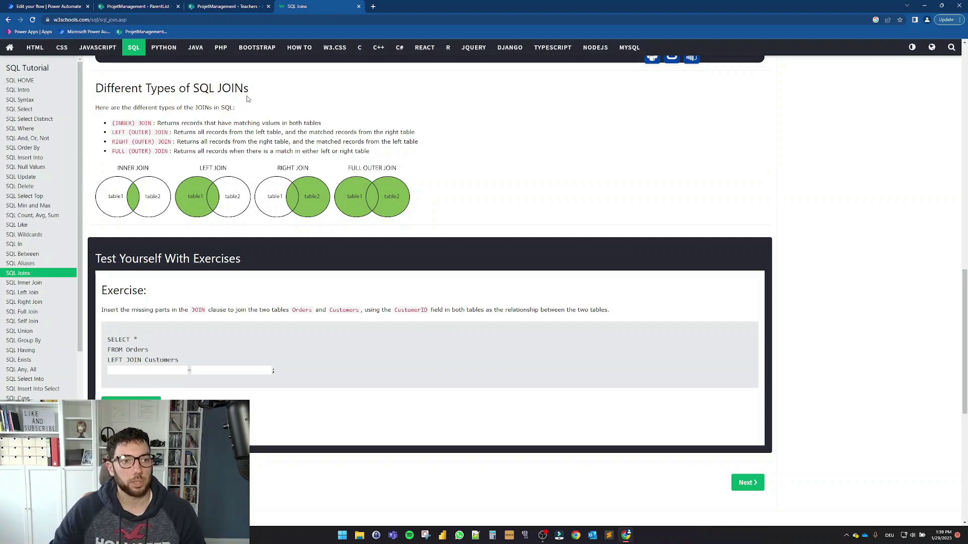
Step: Collapse the varChildItems and varParentItems Initialize variable steps, then return to the ParentList list
left_click(67, 9)
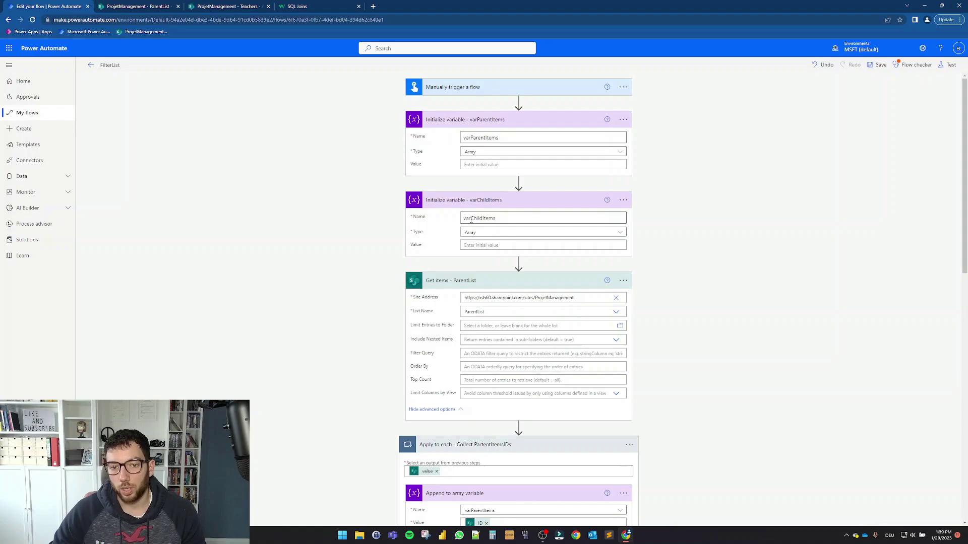
left_click(514, 200)
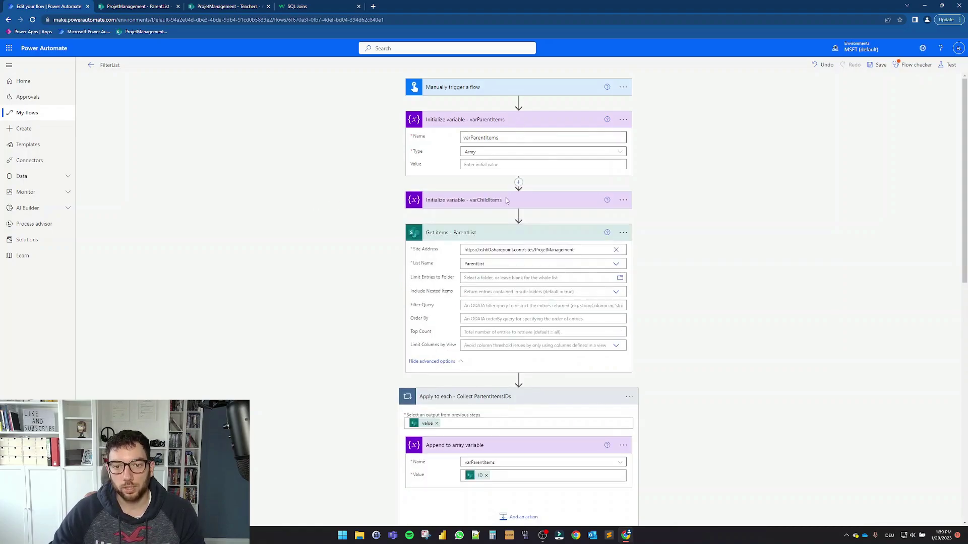
left_click(504, 119)
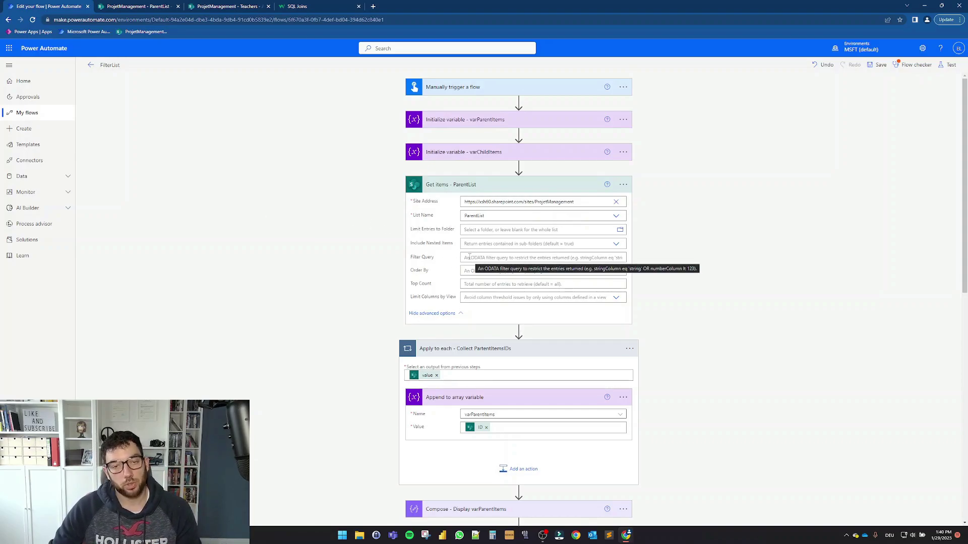
left_click(144, 5)
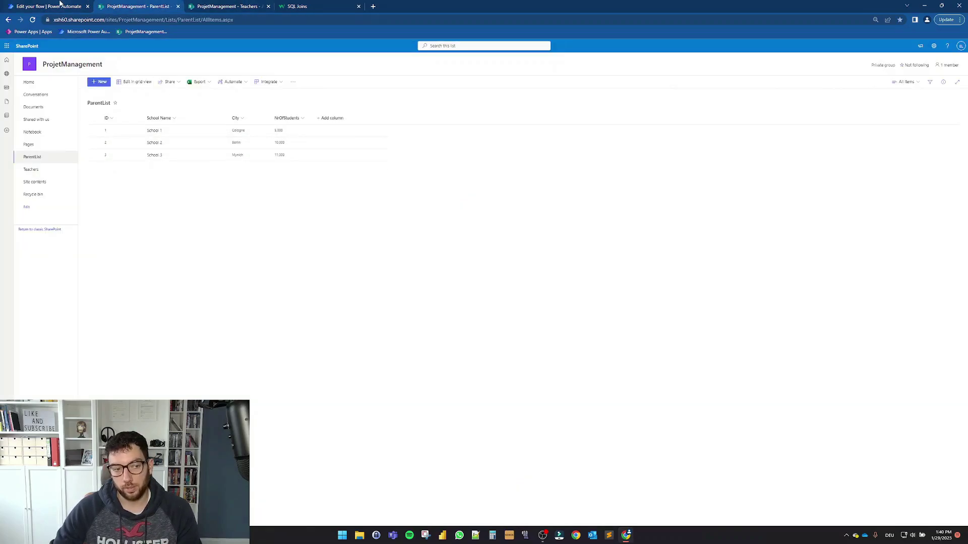
Step: Return to the FilterList flow in the Power Automate editor
left_click(60, 5)
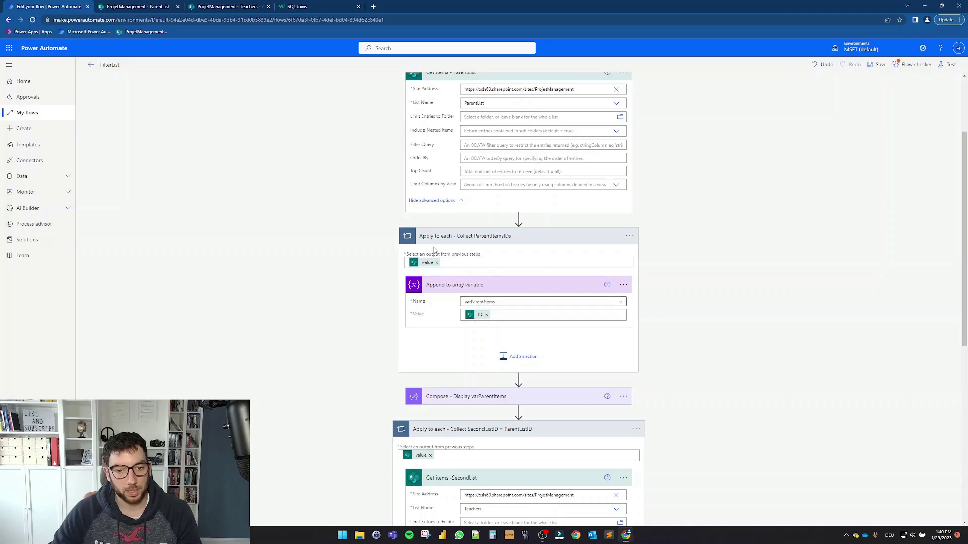
Step: Scroll through the FilterList flow to the nested Teachers query loop and Compose - Display varParentItems
scroll(451, 247, "up", 1)
scroll(451, 246, "up", 2)
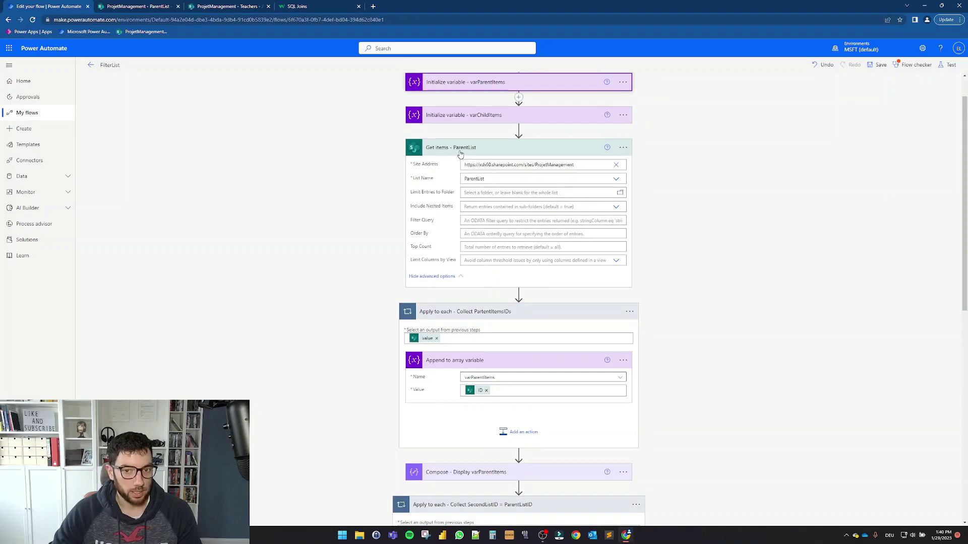
scroll(473, 151, "down", 1)
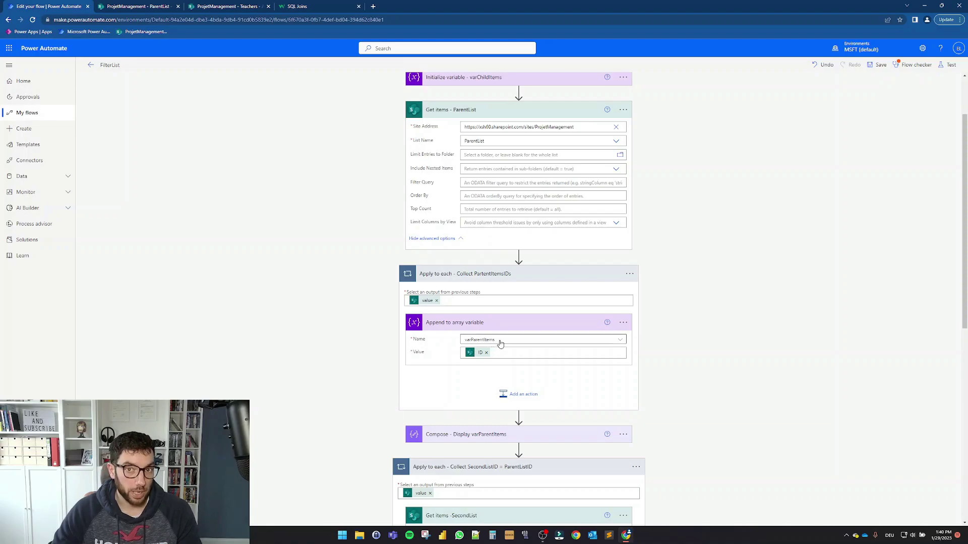
scroll(294, 328, "down", 2)
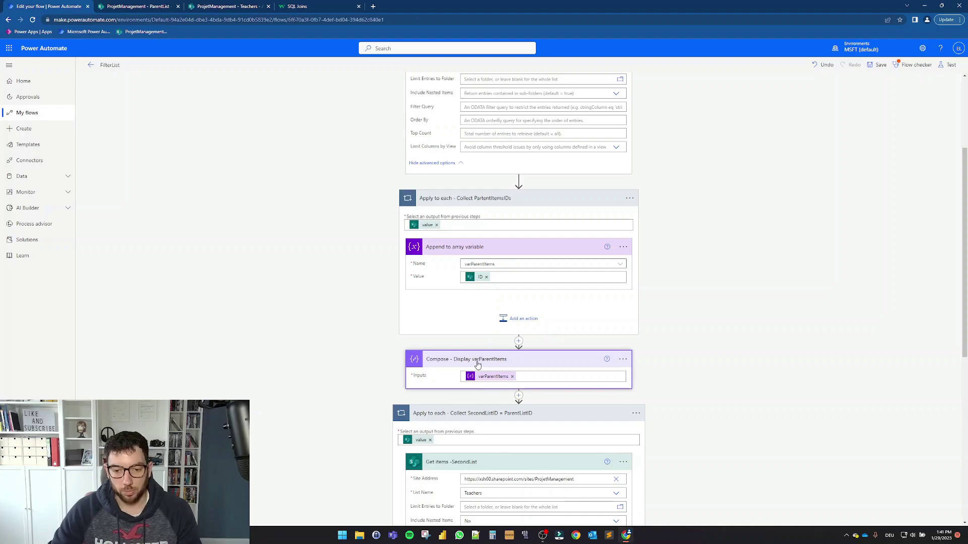
scroll(396, 341, "down", 4)
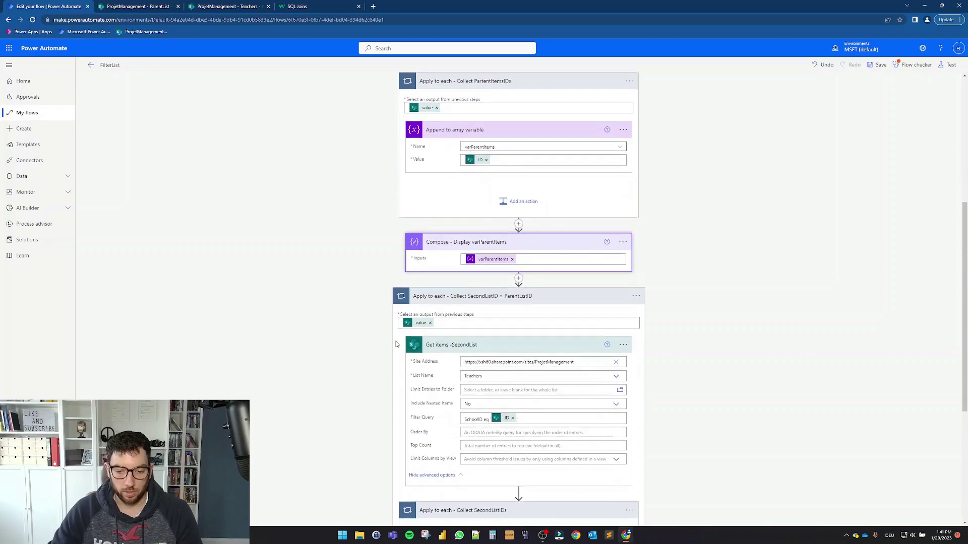
scroll(357, 316, "down", 2)
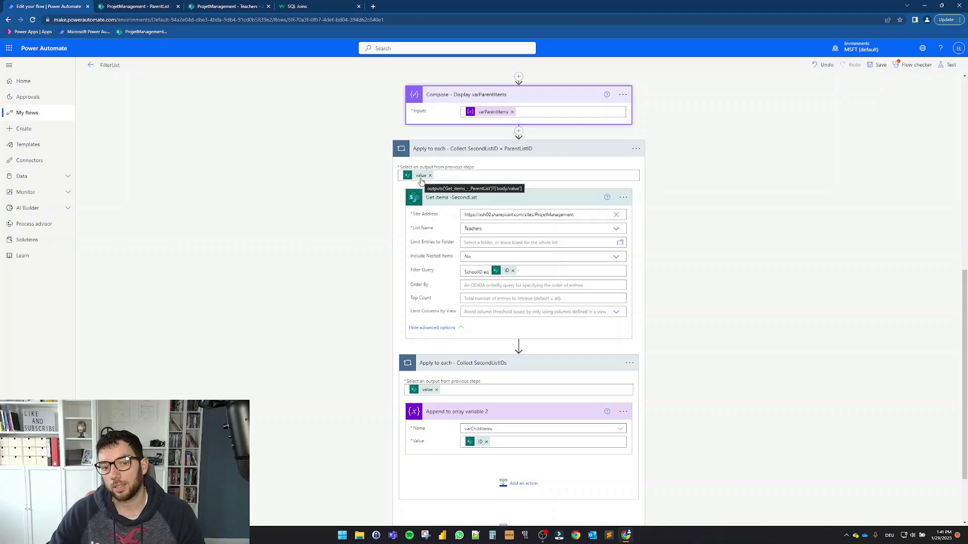
Step: Compare the flow's SchoolID filter query against the filtered Teachers list in SharePoint
double_click(480, 272)
left_click(227, 6)
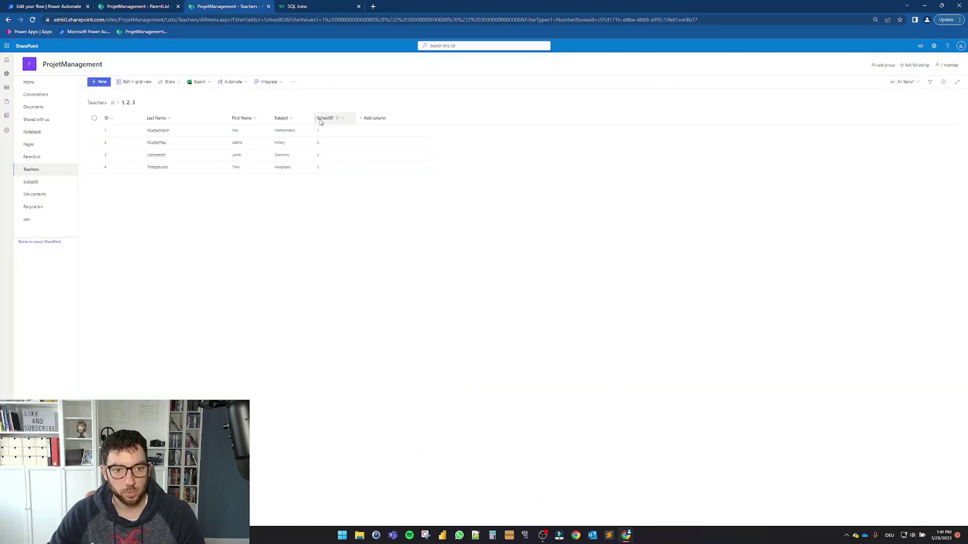
left_click(70, 6)
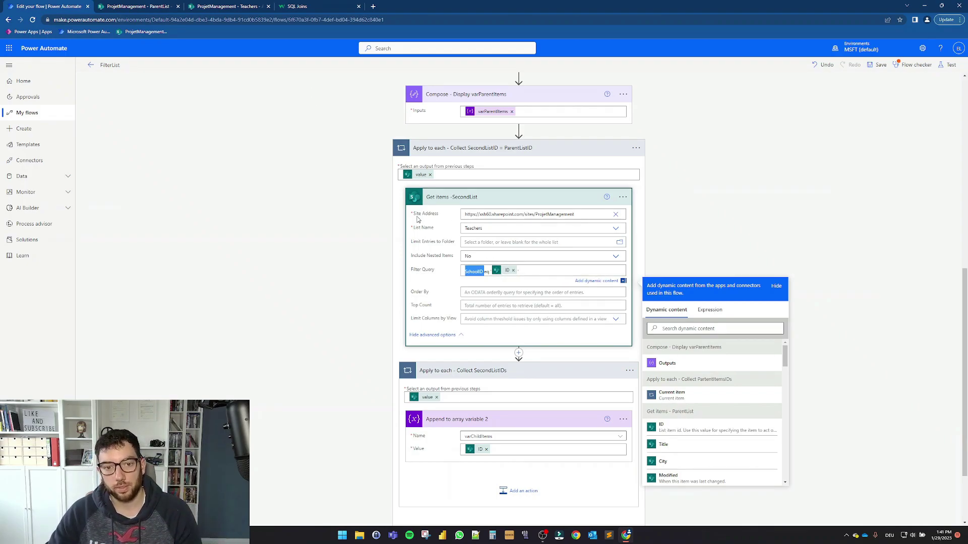
scroll(418, 219, "up", 8)
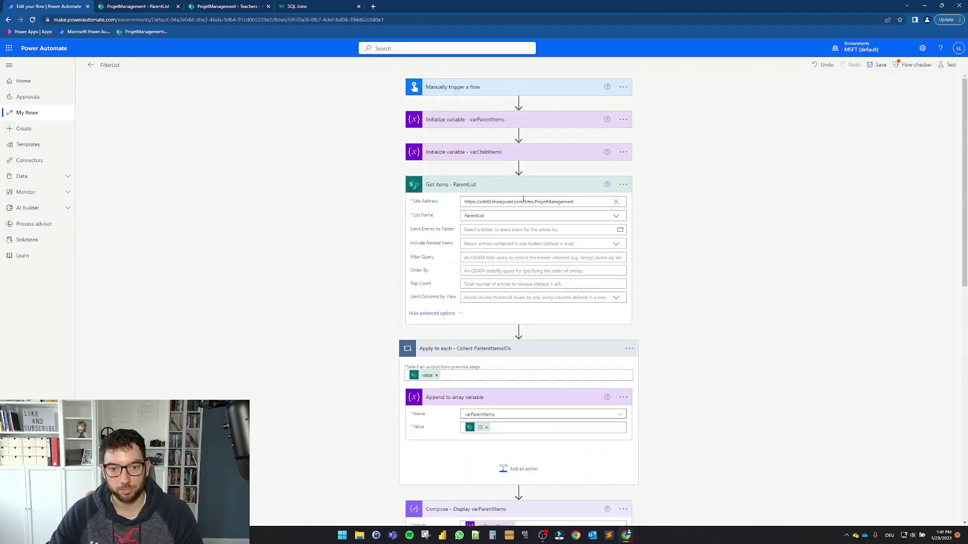
scroll(523, 199, "down", 7)
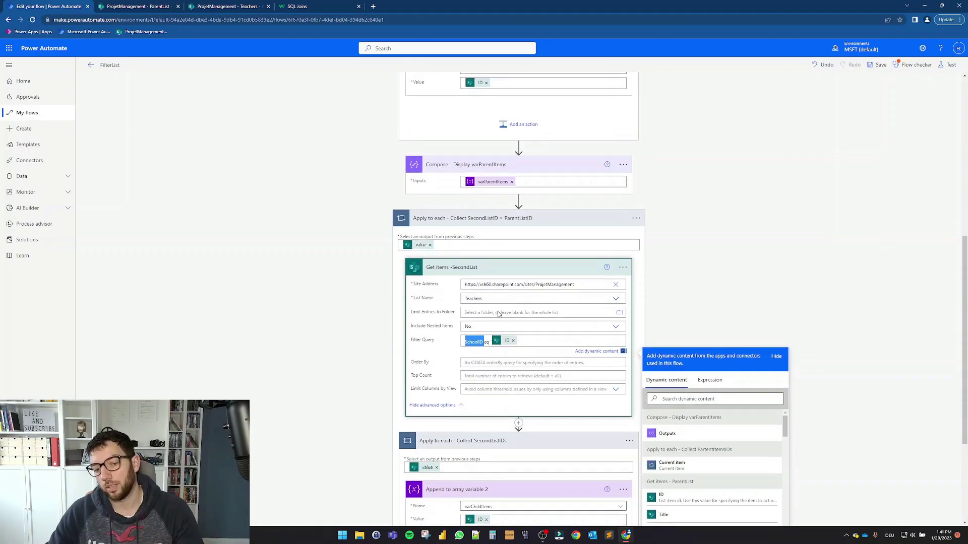
scroll(498, 314, "down", 2)
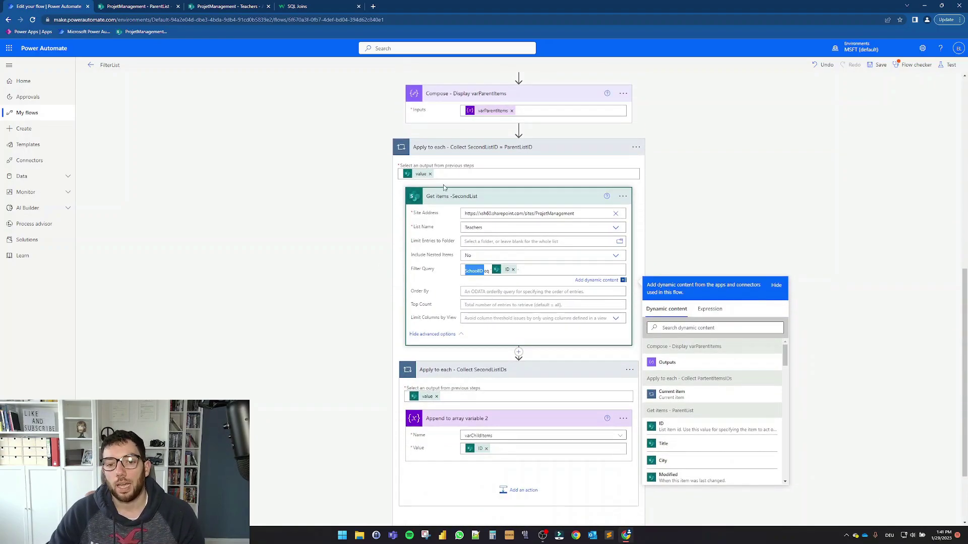
left_click(464, 196)
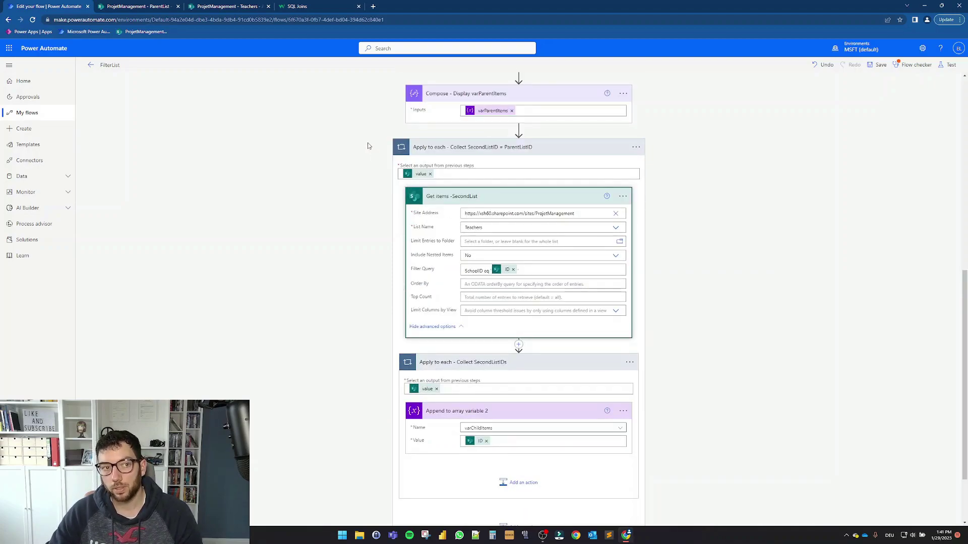
left_click(235, 6)
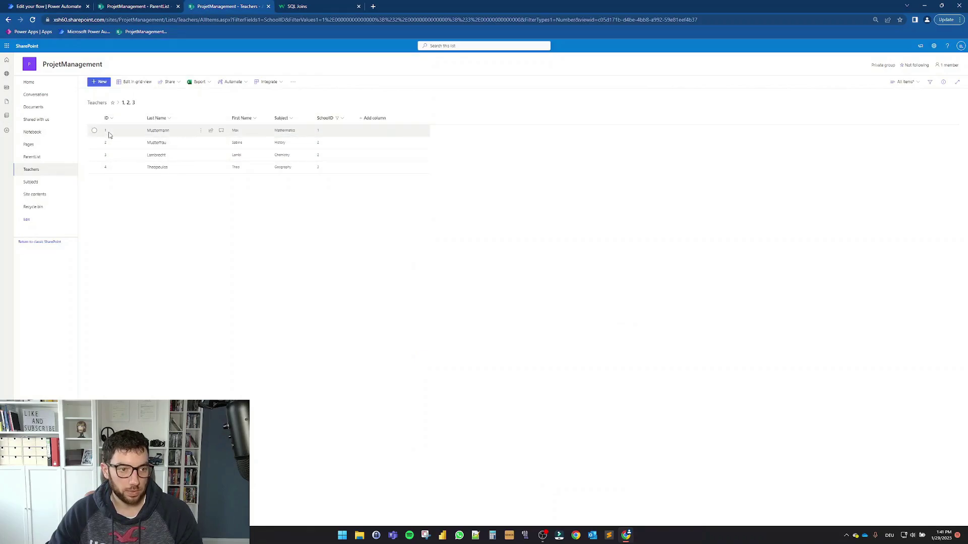
left_click(48, 4)
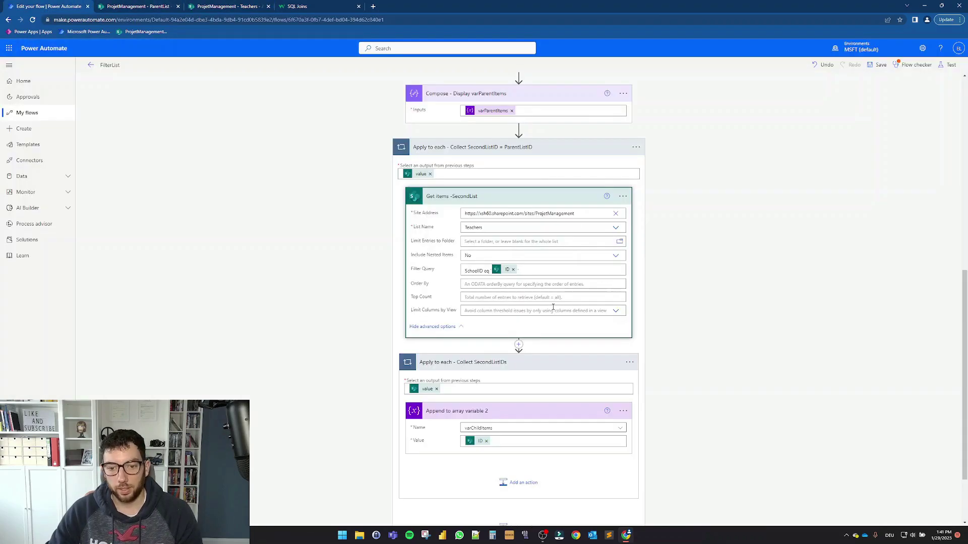
Step: Expand Compose - Display SecondListIDs to confirm its input is varChildItems
scroll(467, 306, "down", 2)
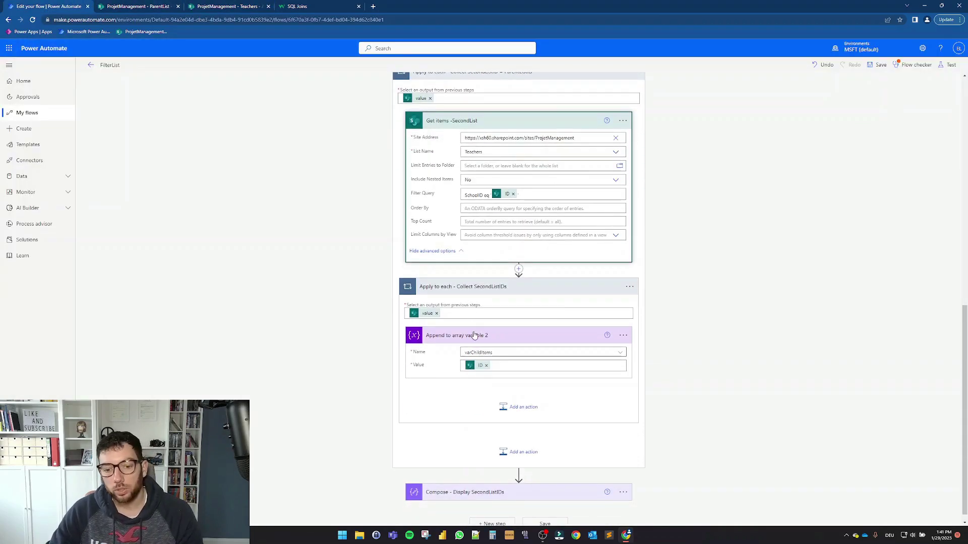
scroll(458, 334, "down", 1)
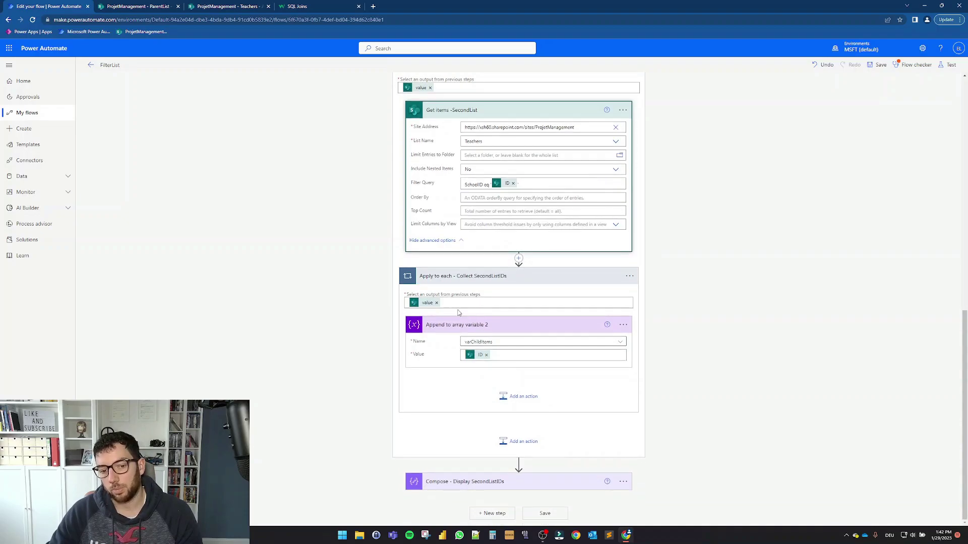
mouse_move(431, 309)
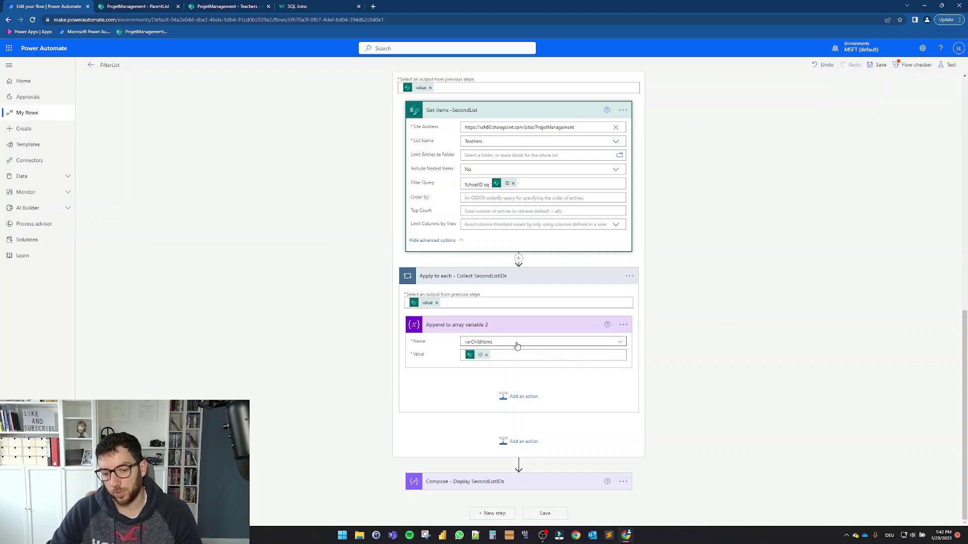
left_click(517, 481)
scroll(312, 379, "up", 3)
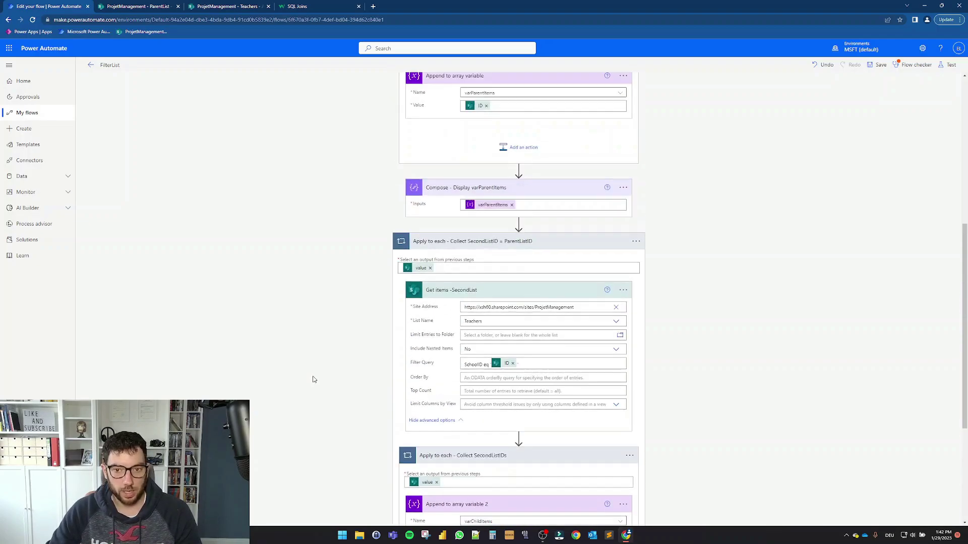
scroll(335, 316, "down", 4)
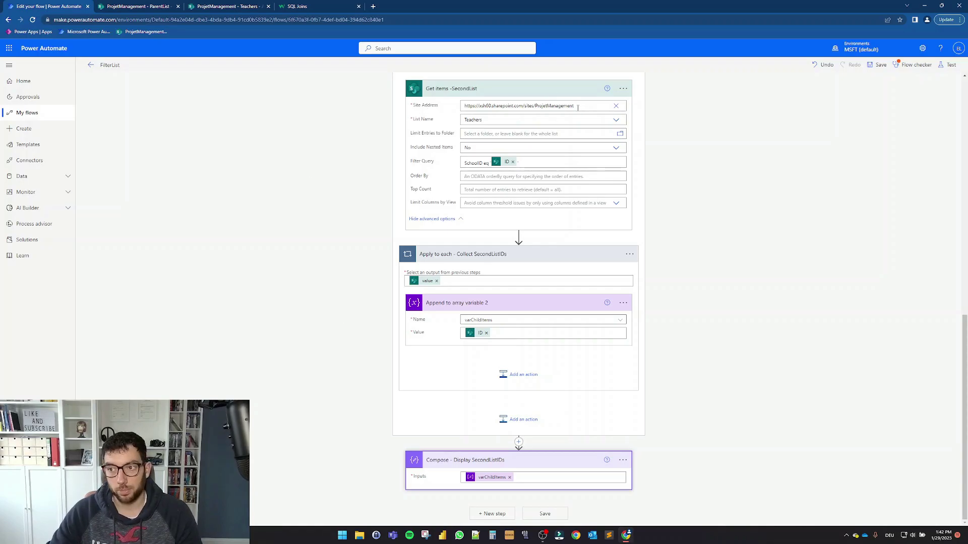
left_click(162, 6)
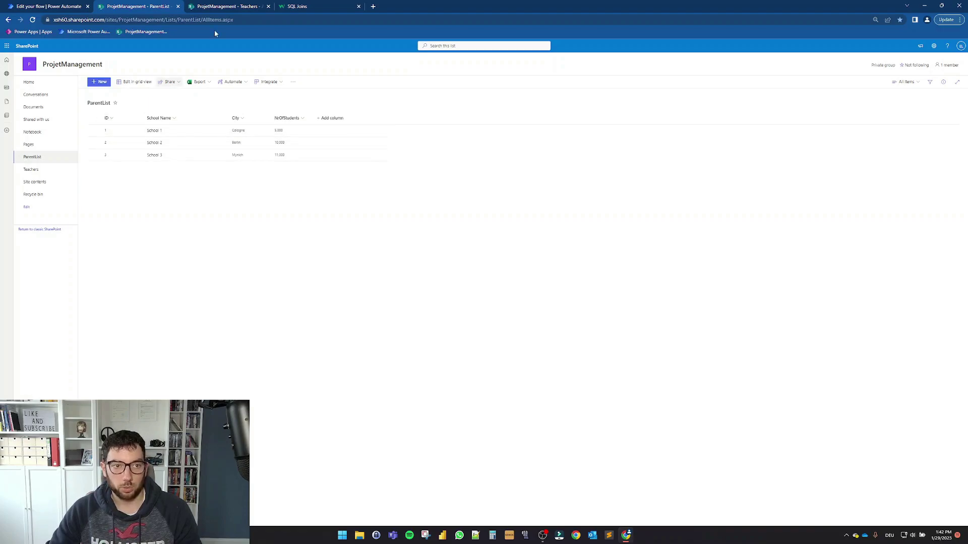
Step: View the Teachers list still filtered to SchoolIDs 1, 2 and 3
left_click(246, 6)
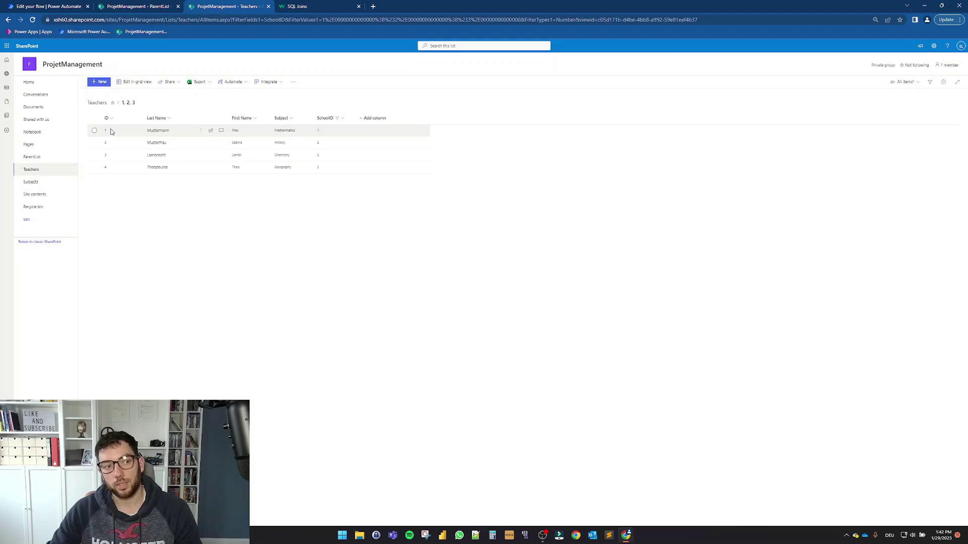
Step: Test the FilterList flow using the most recent successful trigger run
left_click(72, 5)
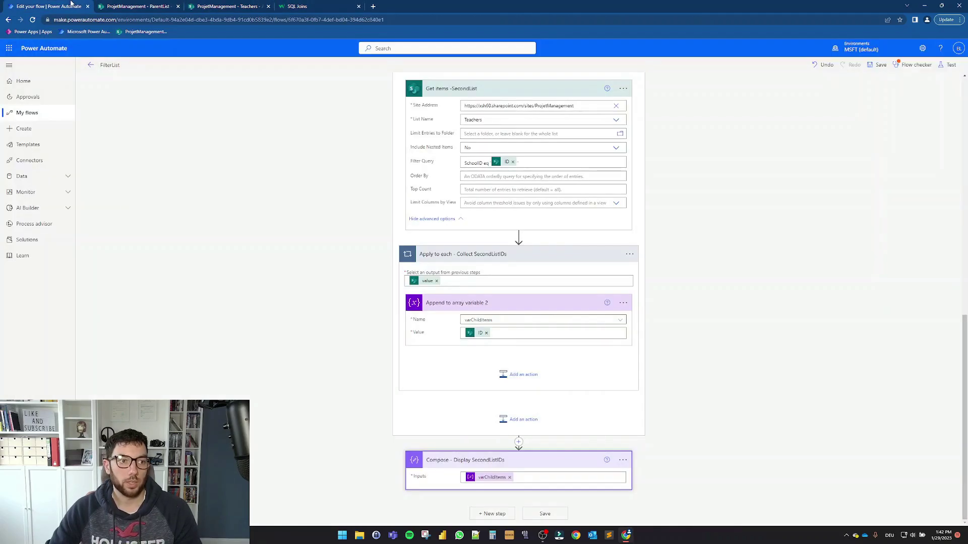
left_click(949, 65)
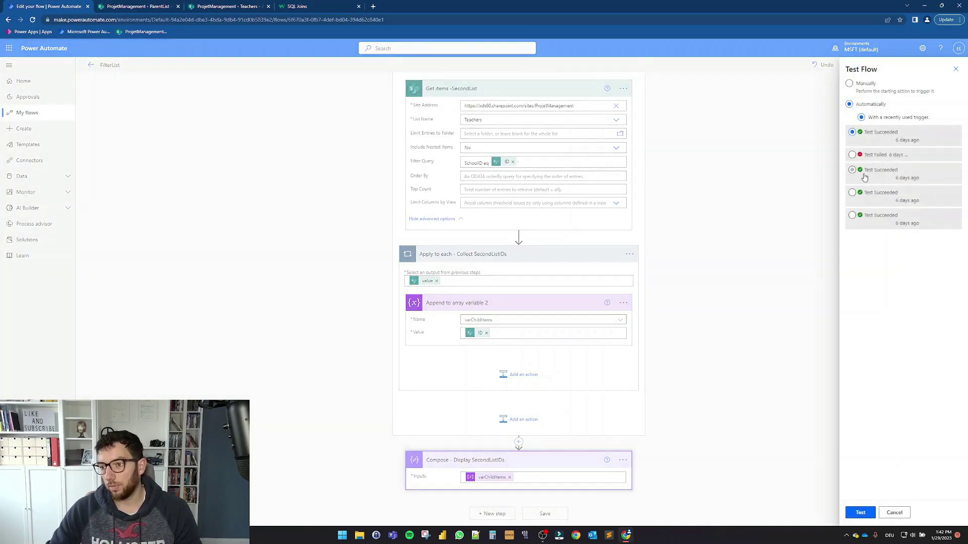
left_click(875, 139)
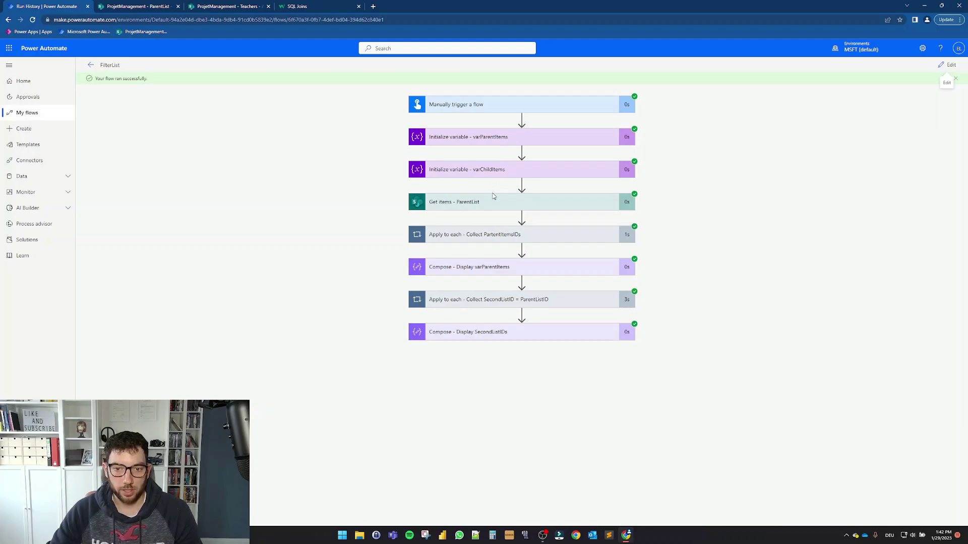
Step: Step through the Collect ParentItemsIDs loop's three iterations and confirm varParentItems shows 1, 2, 3
left_click(479, 237)
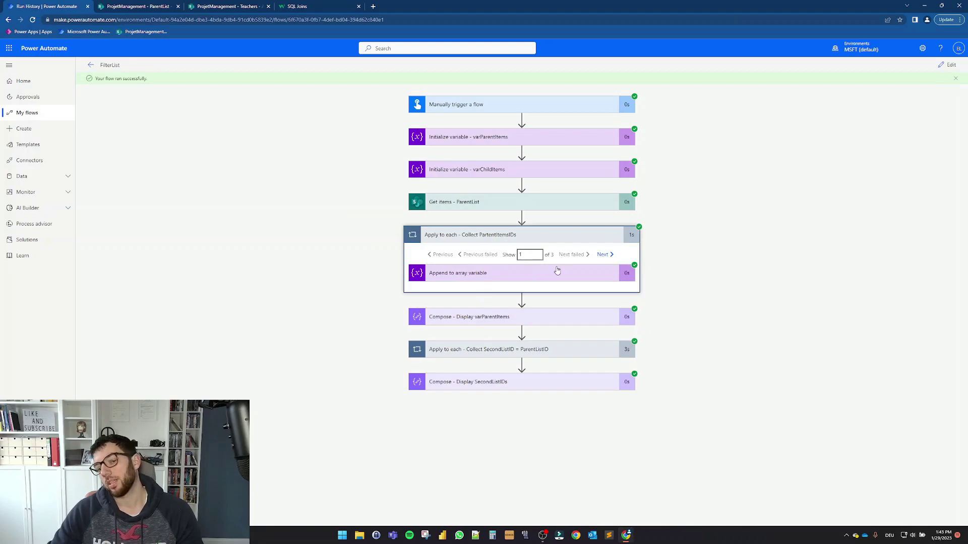
left_click(502, 279)
left_click(602, 255)
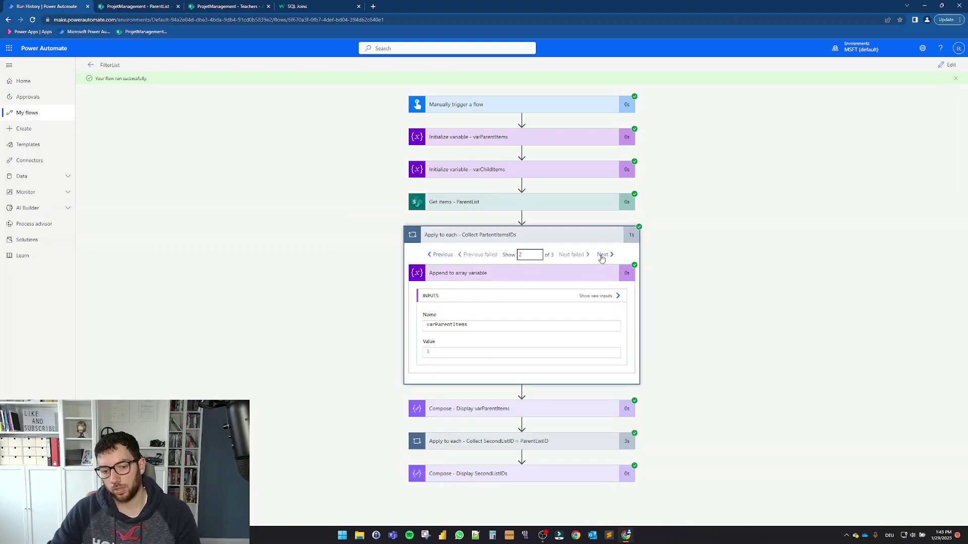
left_click(603, 256)
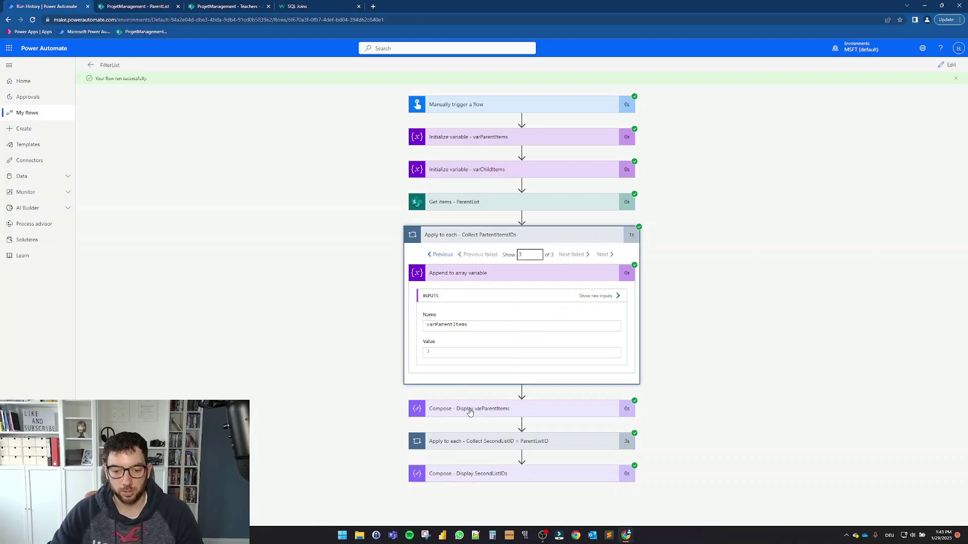
left_click(470, 412)
scroll(368, 371, "down", 2)
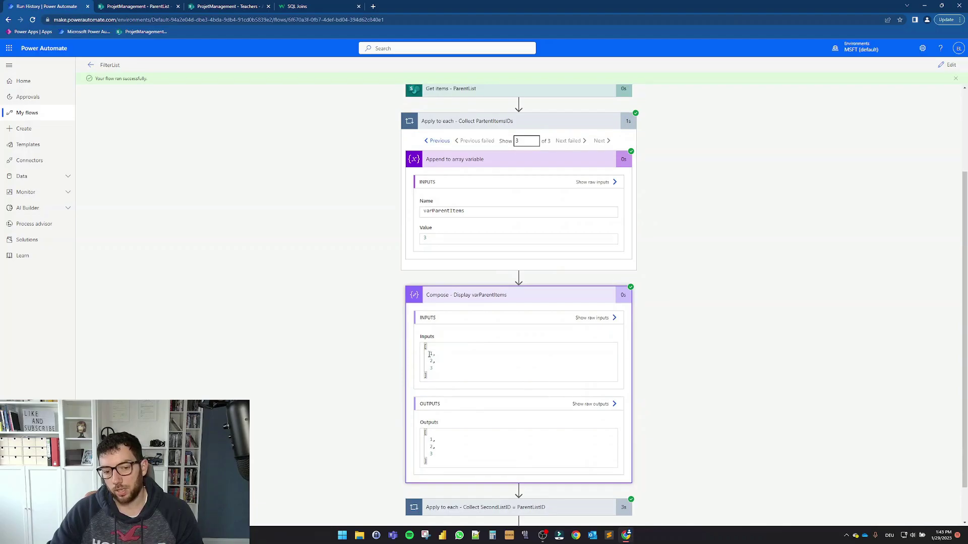
left_click_drag(430, 354, 434, 369)
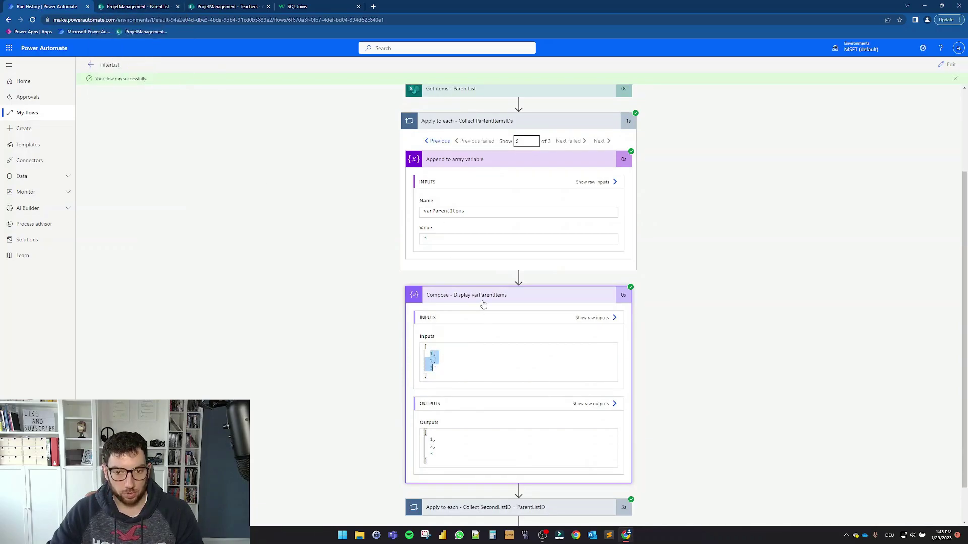
Step: Check the collected IDs against the ParentList list, then return to the run details
left_click(520, 299)
left_click(136, 6)
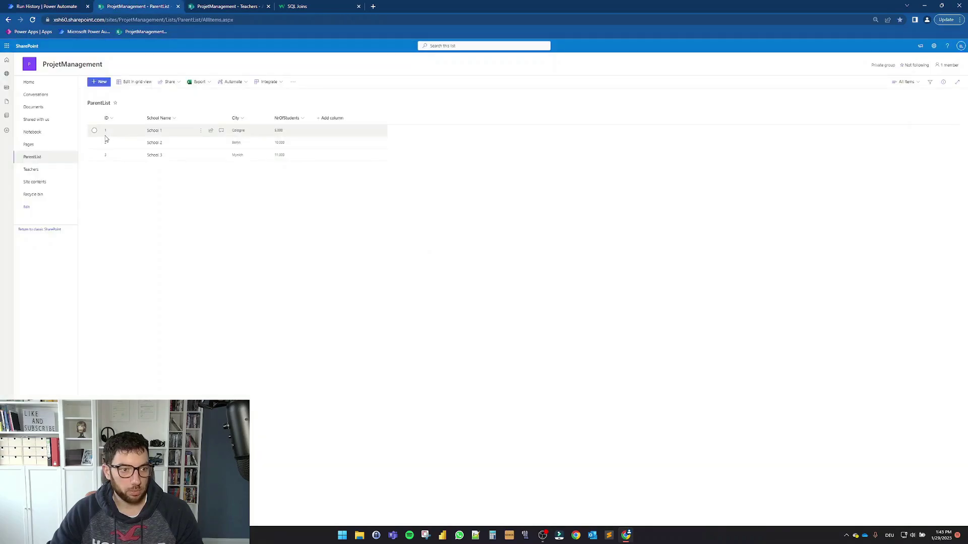
left_click(71, 6)
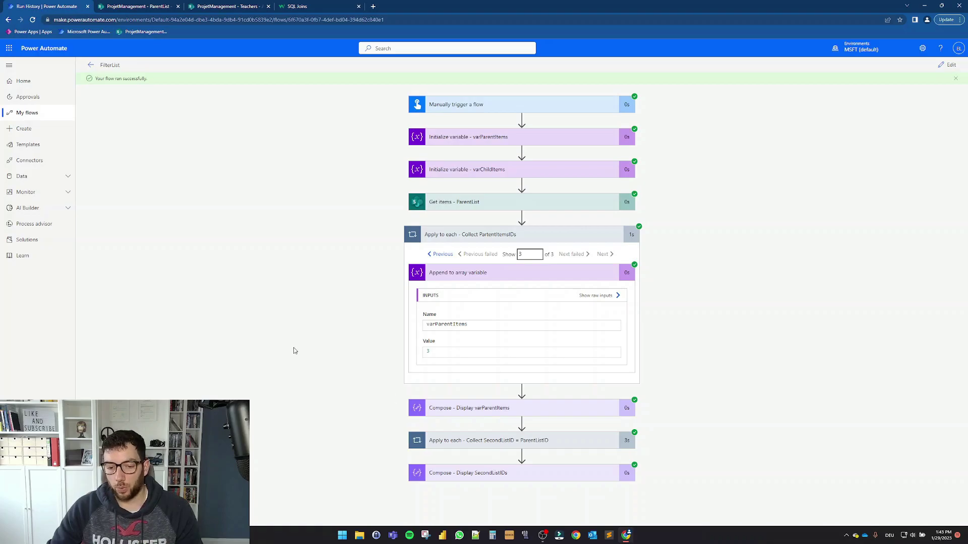
Step: Expand the SecondListIDs output (1, 2, 3, 4), highlight 3, and compare it with the SharePoint Teachers list
scroll(295, 350, "down", 2)
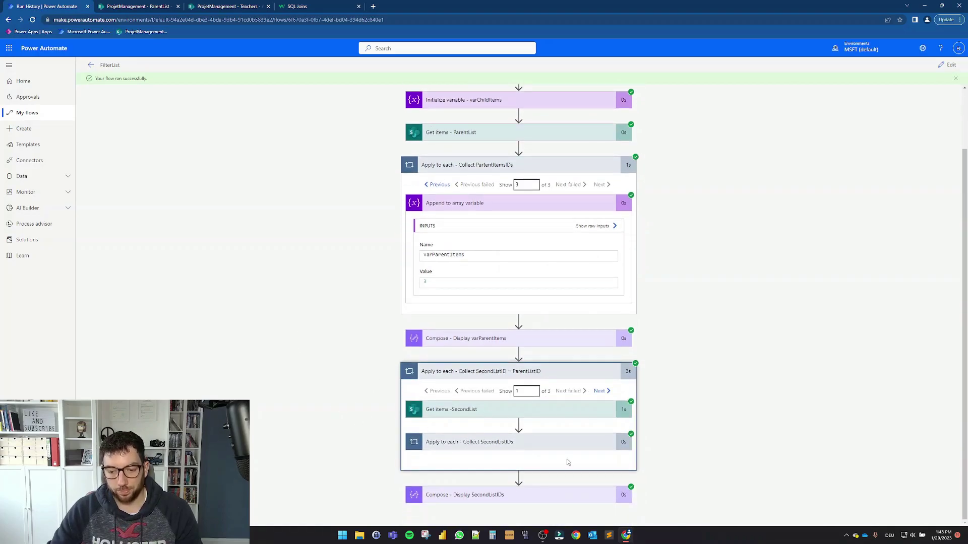
left_click(500, 493)
scroll(336, 389, "down", 5)
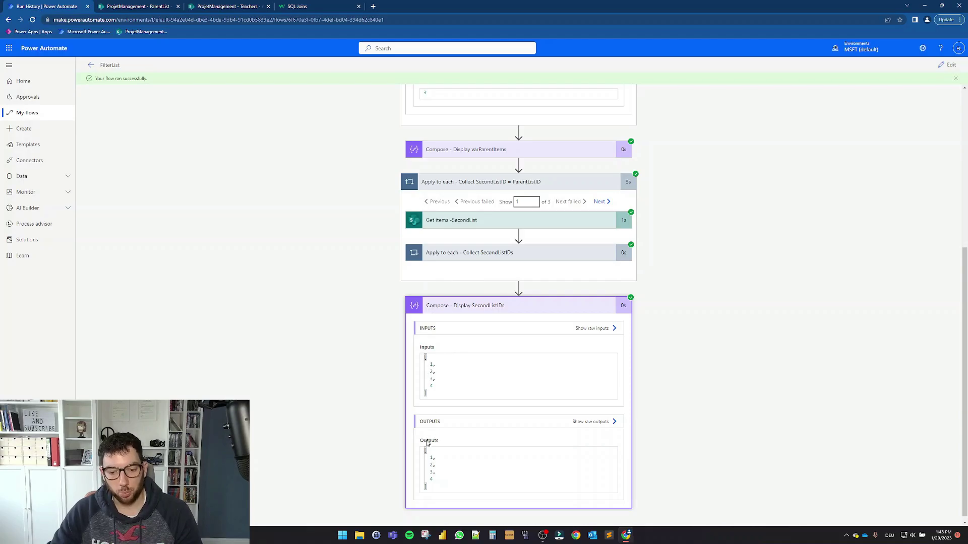
double_click(432, 472)
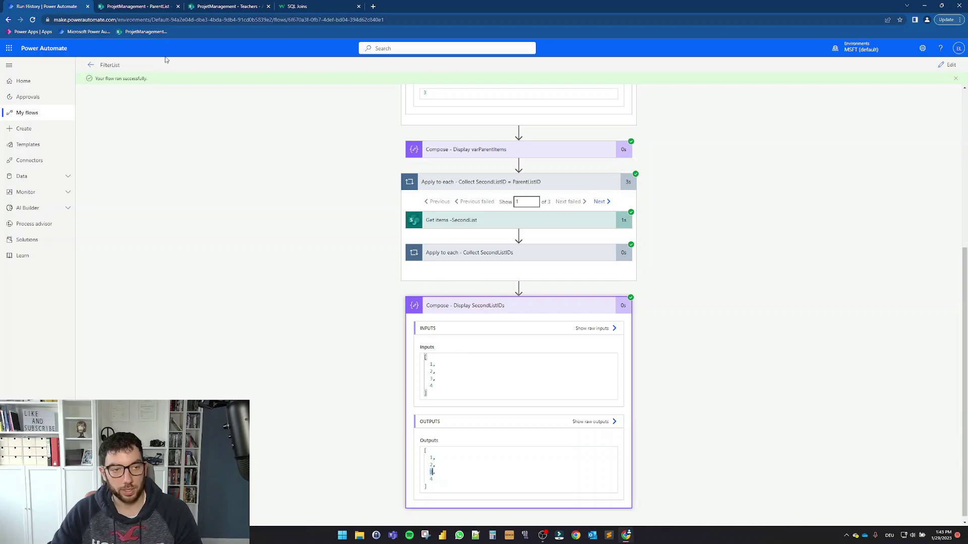
left_click(222, 3)
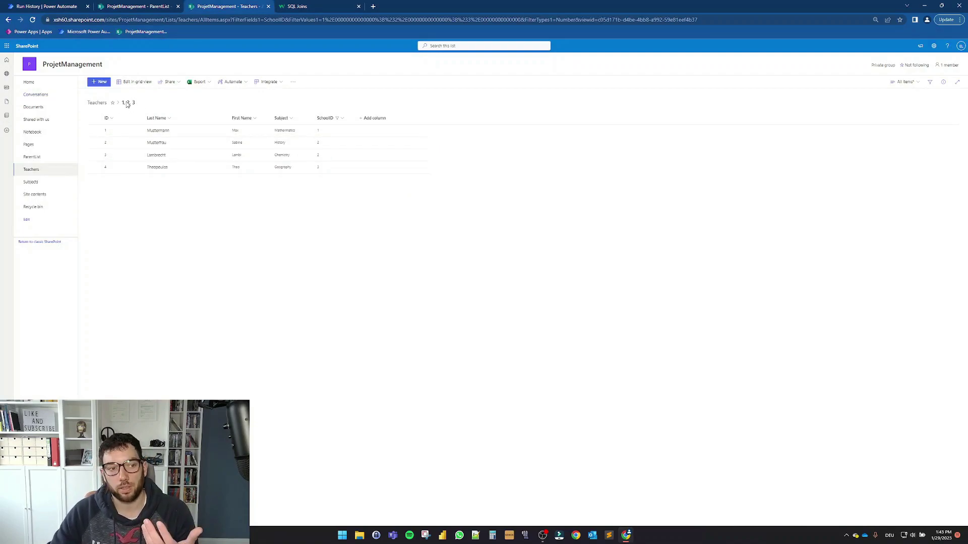
Step: Back in the FilterList run, expand varParentItems (1, 2, 3) and compare it with the SecondListIDs output (1–4)
key("ctrl+1")
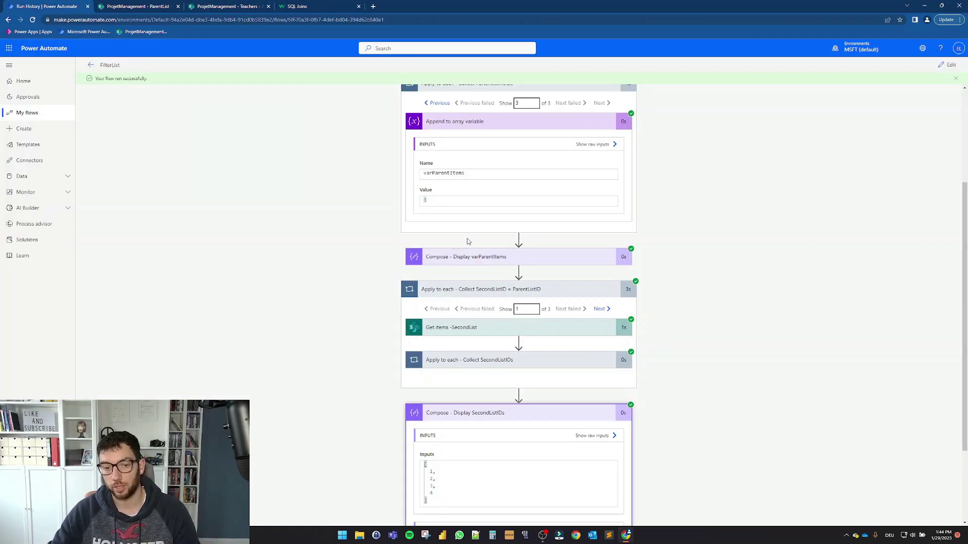
scroll(466, 238, "down", 2)
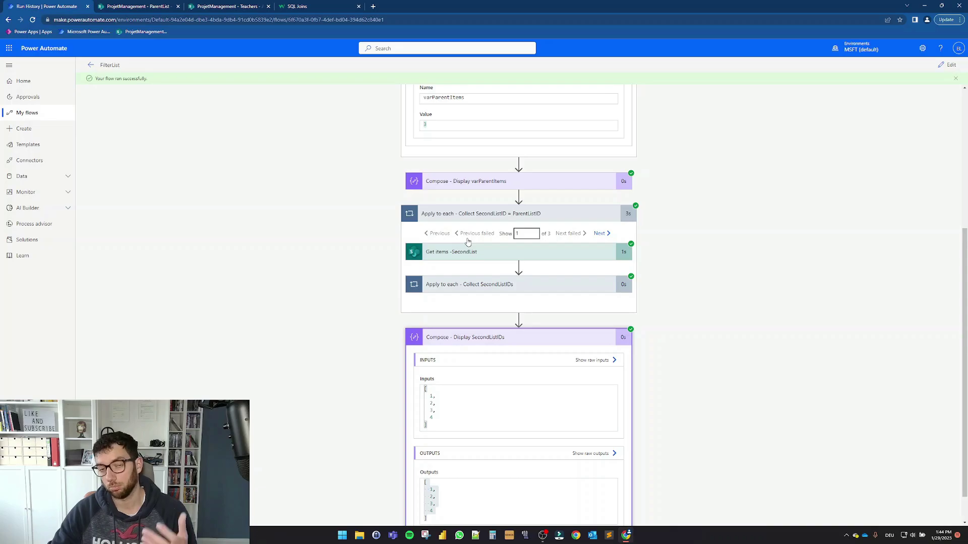
scroll(468, 242, "up", 5)
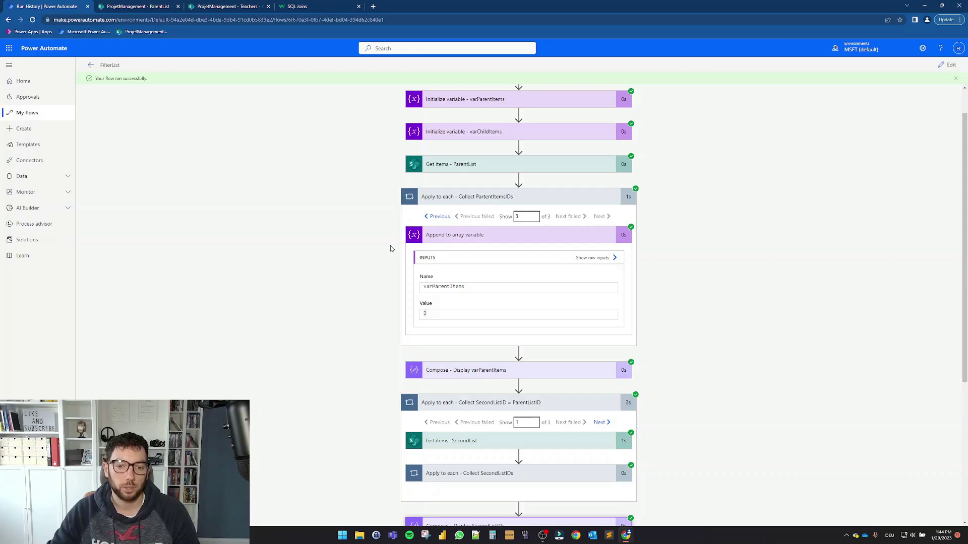
scroll(391, 248, "down", 1)
scroll(391, 249, "down", 5)
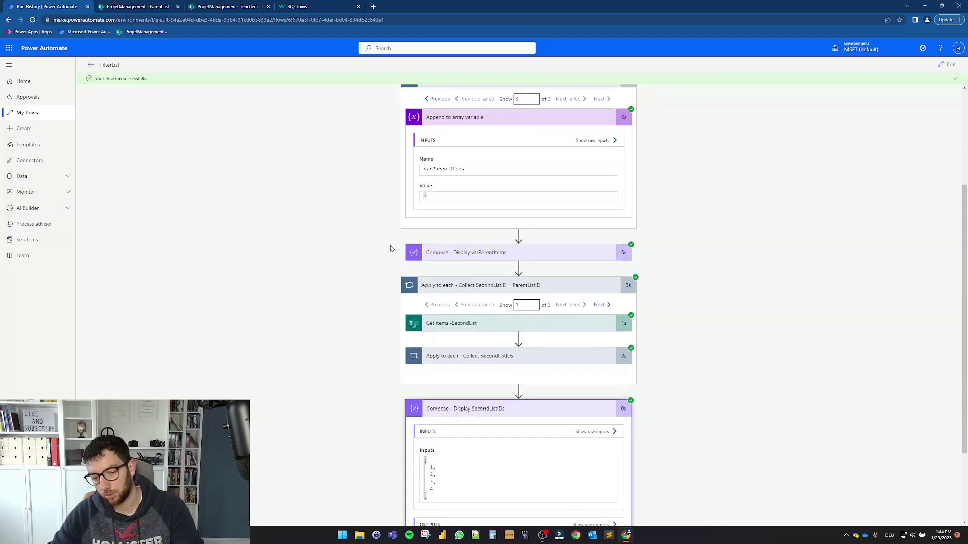
scroll(391, 249, "up", 1)
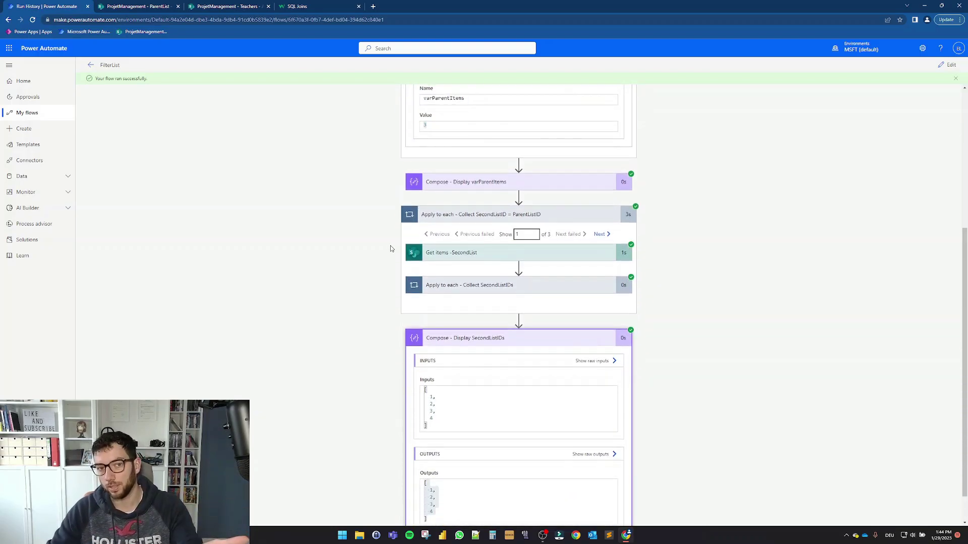
scroll(391, 248, "up", 2)
scroll(389, 248, "down", 3)
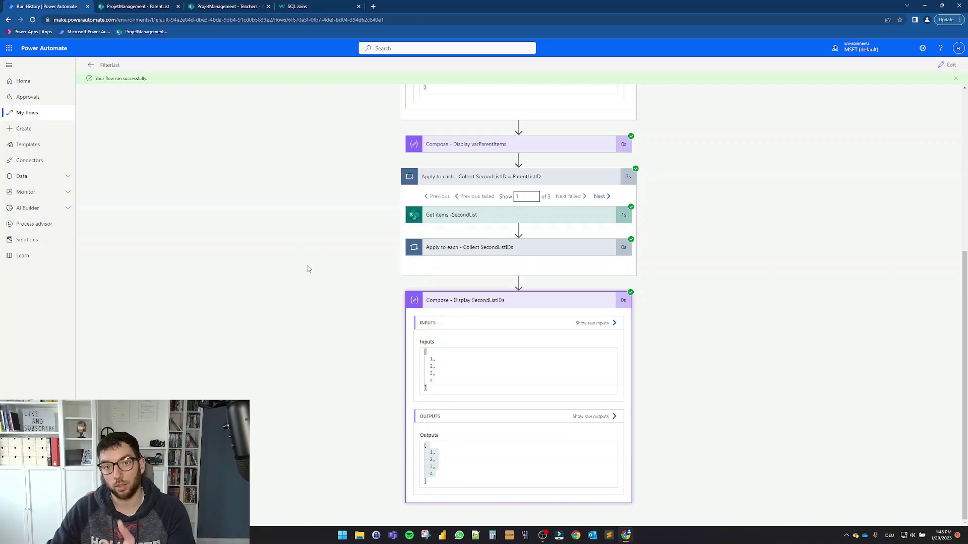
scroll(308, 268, "up", 5)
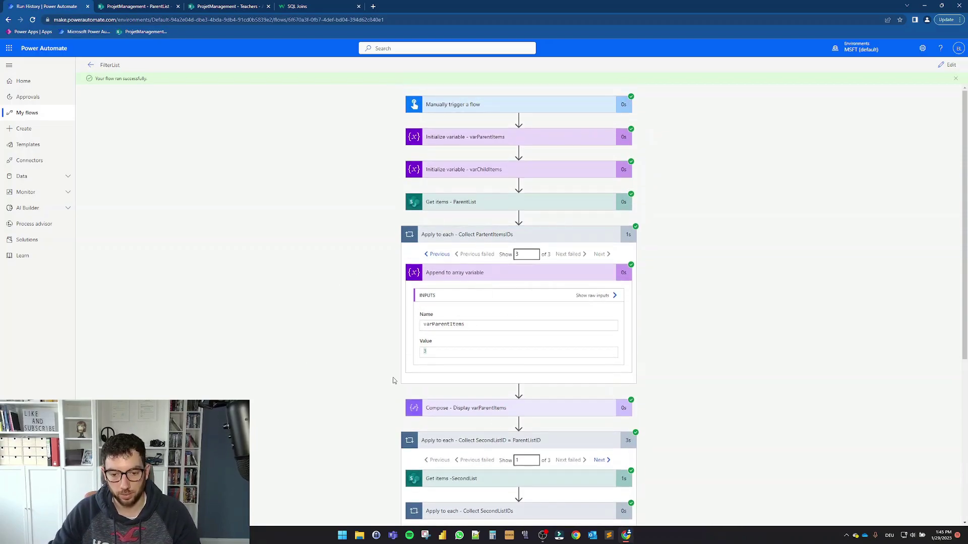
left_click(465, 408)
scroll(304, 357, "down", 3)
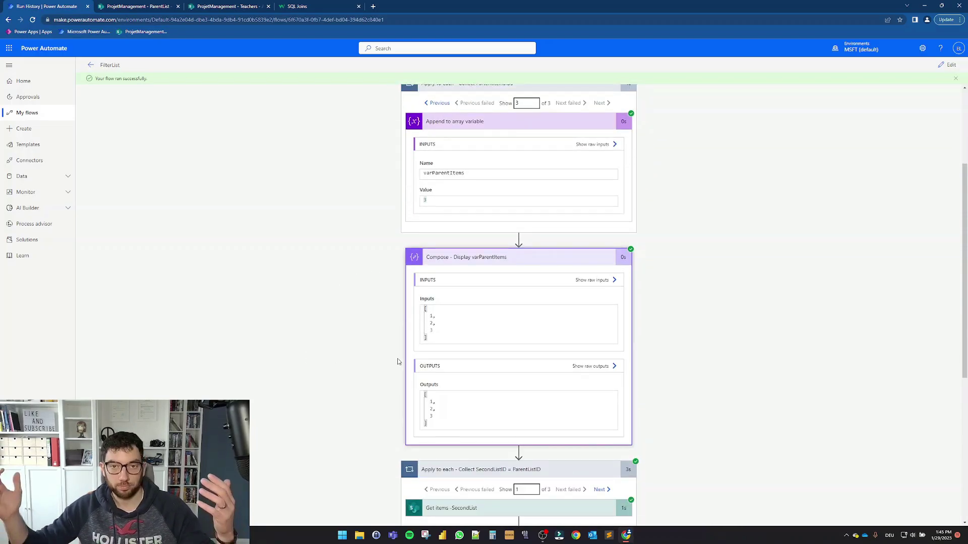
scroll(341, 309, "down", 5)
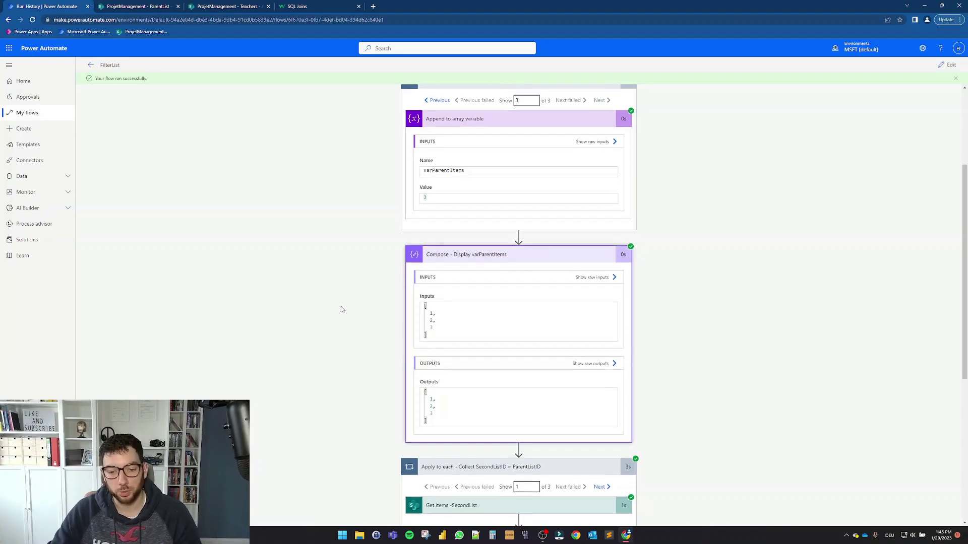